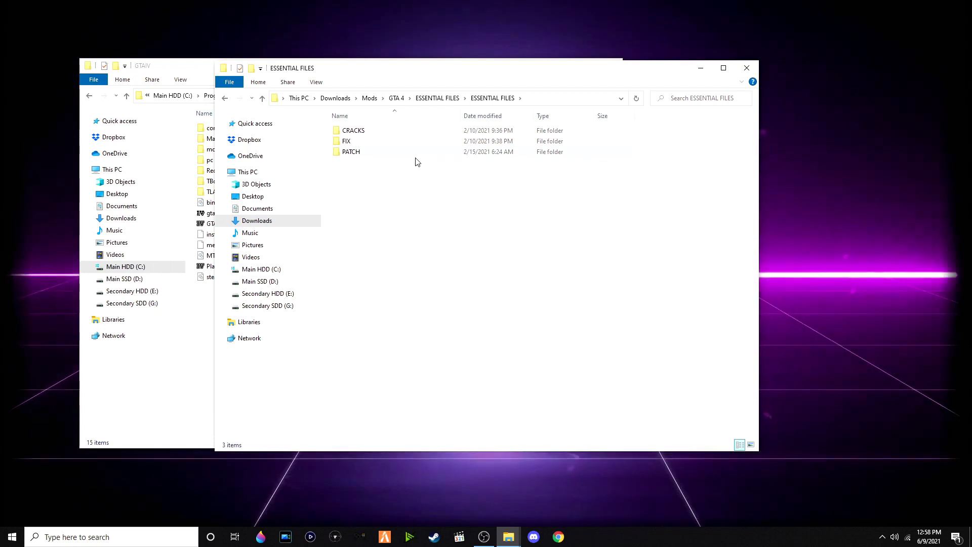
# Copy 1911.dll and LaunchGTAIV from the Crack folder under CRACKS > GTA IV into the GTAIV game folder
pyautogui.doubleClick(414, 132)
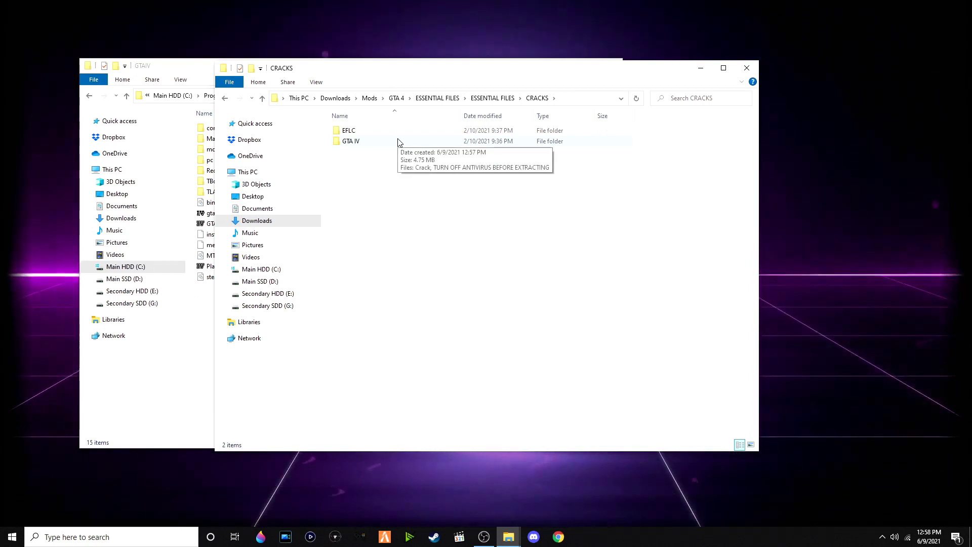
pyautogui.doubleClick(398, 141)
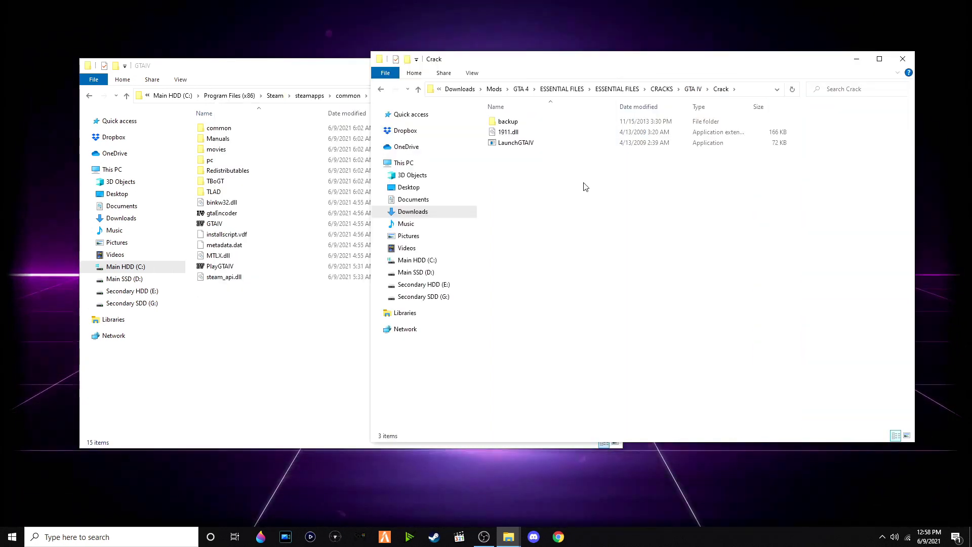
pyautogui.moveTo(580, 185); pyautogui.dragTo(564, 135)
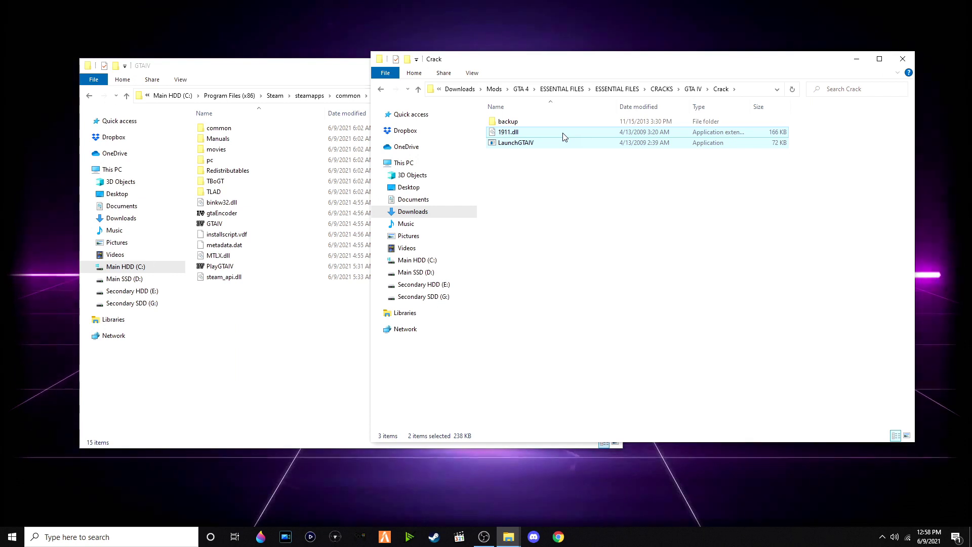
pyautogui.rightClick(563, 135)
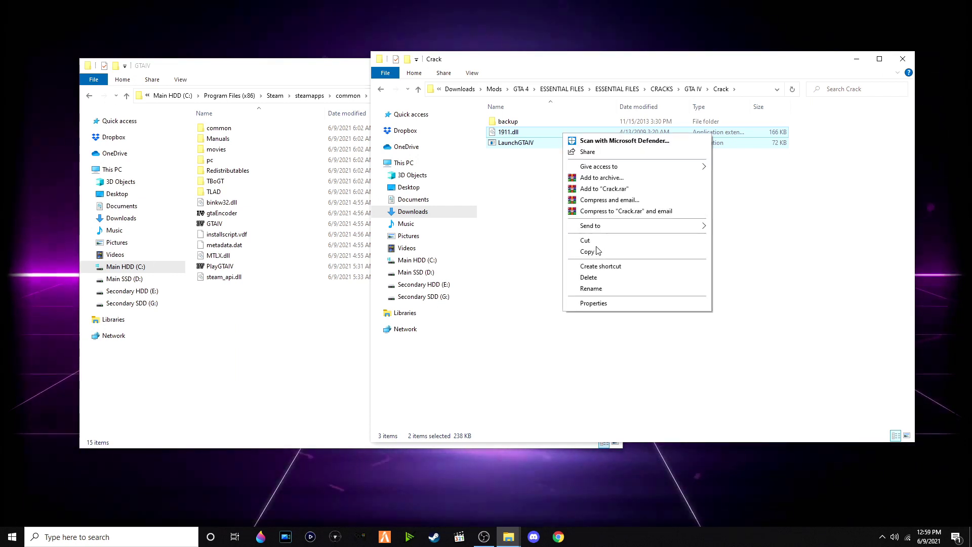
pyautogui.click(596, 251)
pyautogui.click(321, 288)
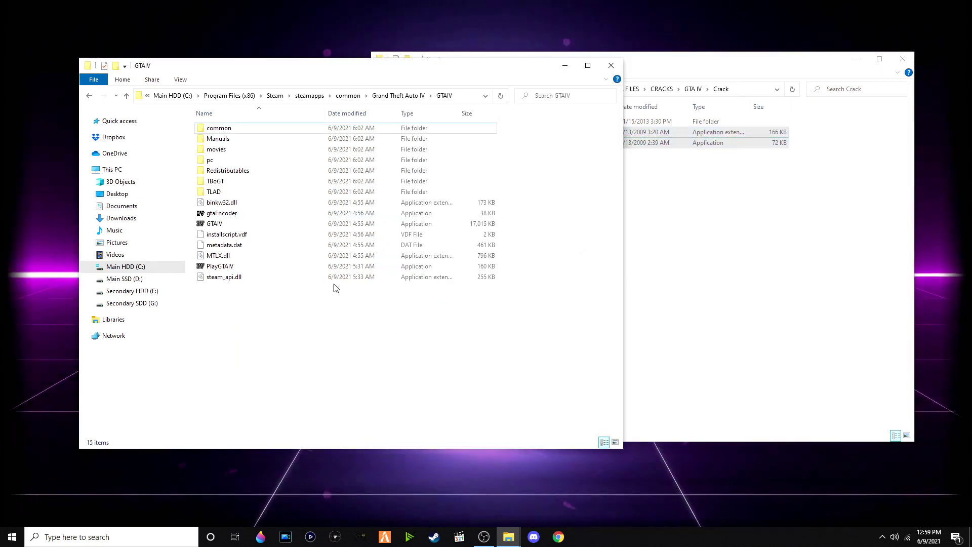
pyautogui.rightClick(571, 225)
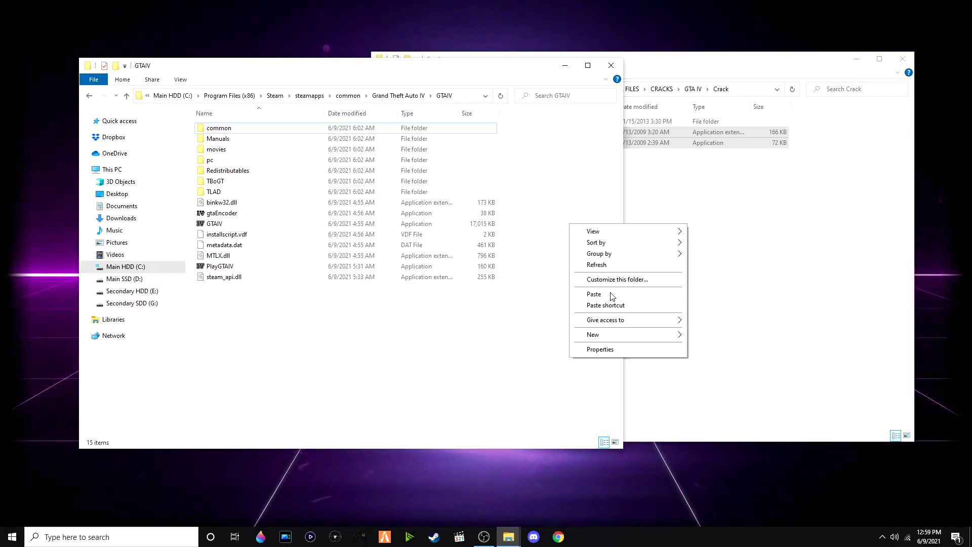
pyautogui.click(594, 294)
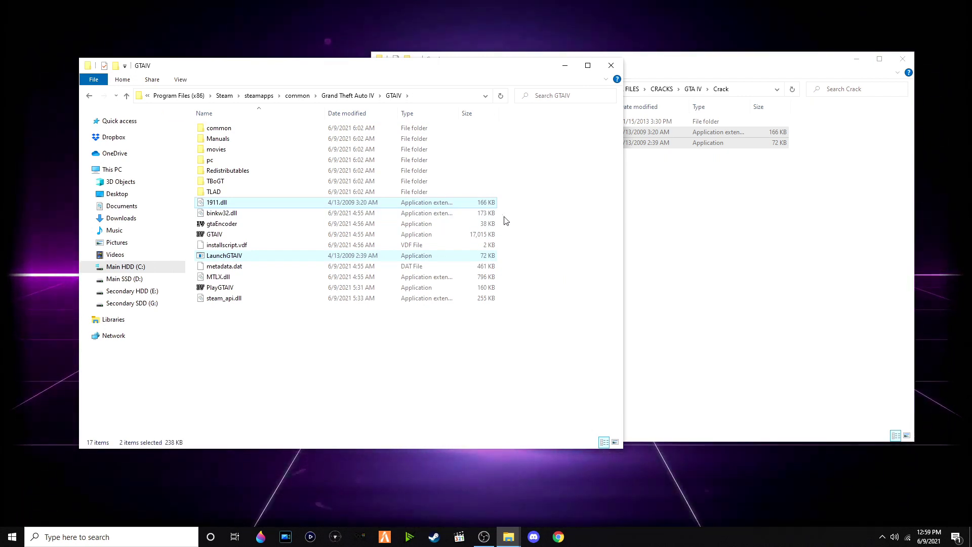
pyautogui.click(657, 231)
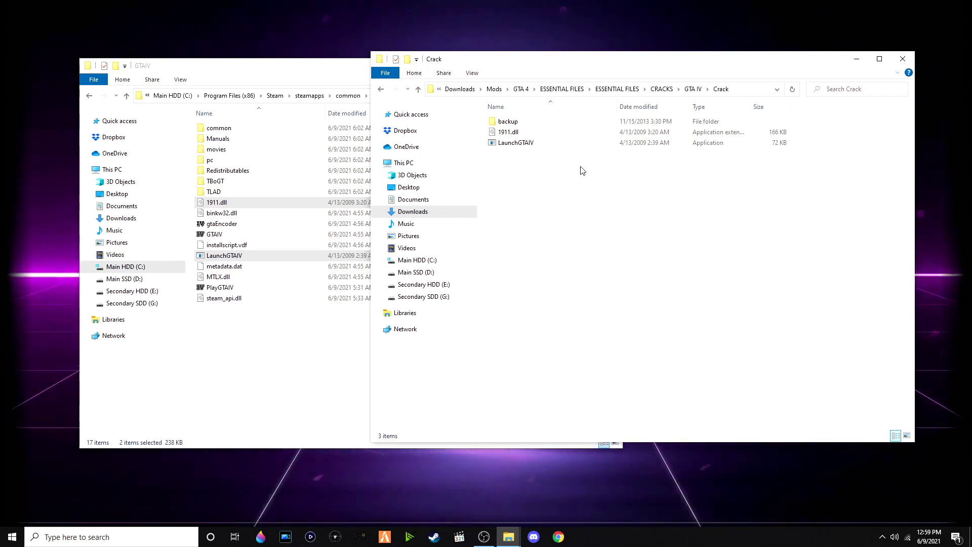
pyautogui.hotkey('alt', 'Up')
pyautogui.hotkey('alt', 'Up')
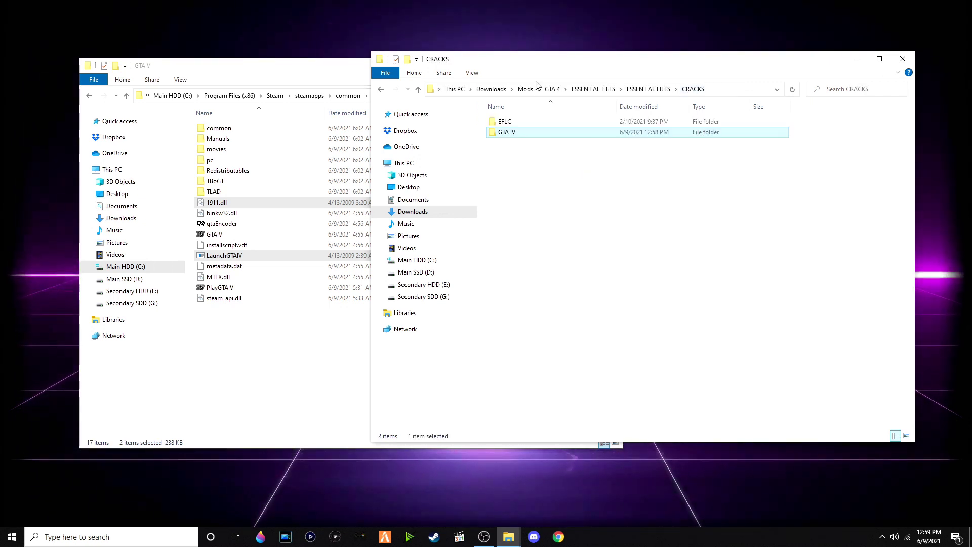
pyautogui.click(634, 90)
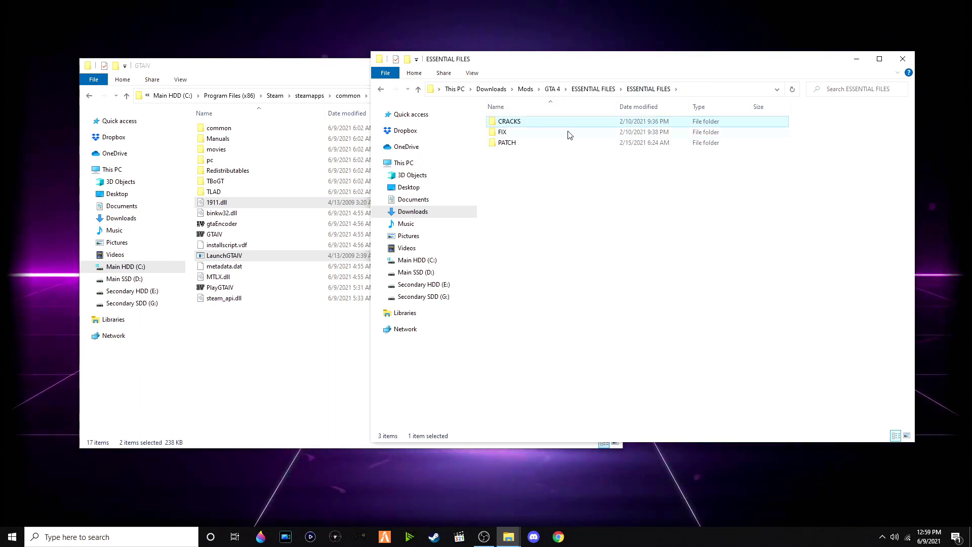
pyautogui.doubleClick(569, 134)
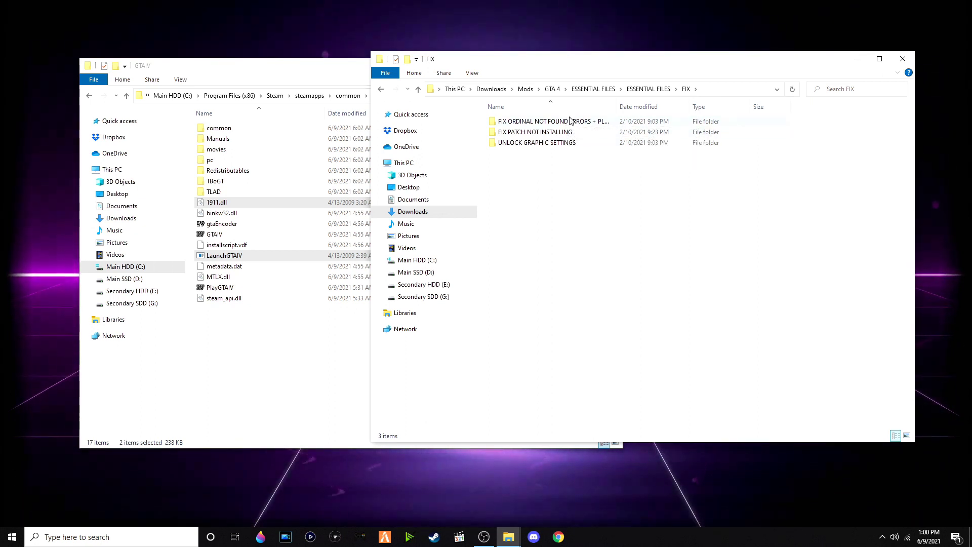
pyautogui.doubleClick(564, 121)
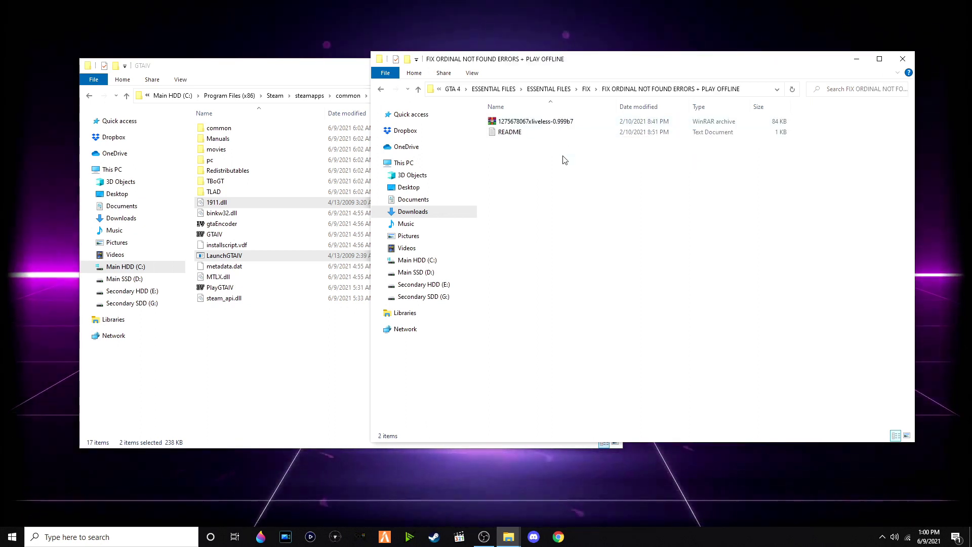
pyautogui.rightClick(574, 121)
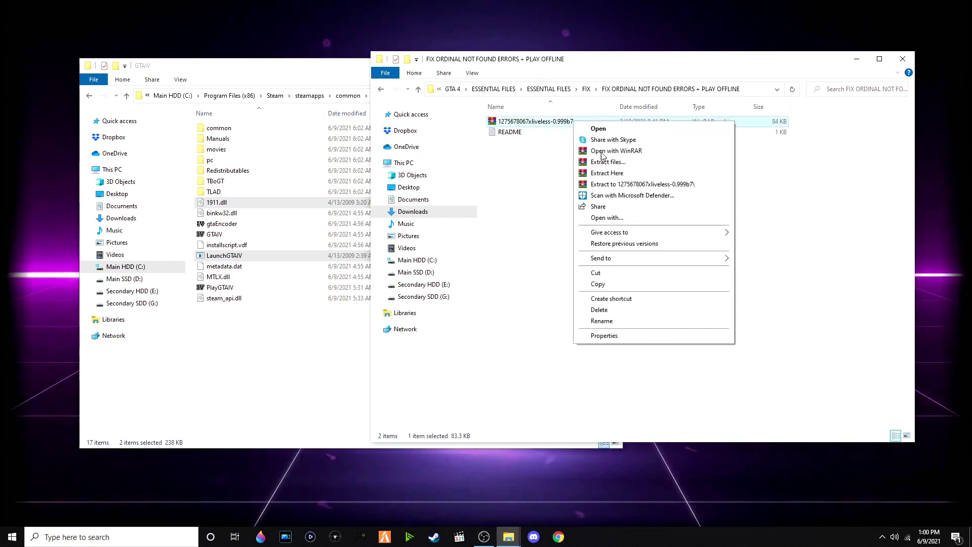
pyautogui.click(624, 184)
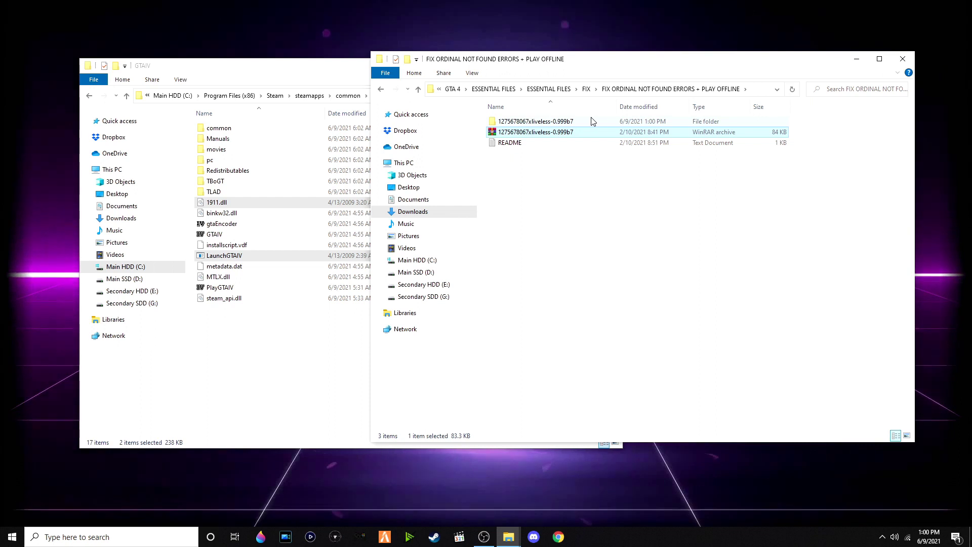
pyautogui.doubleClick(557, 121)
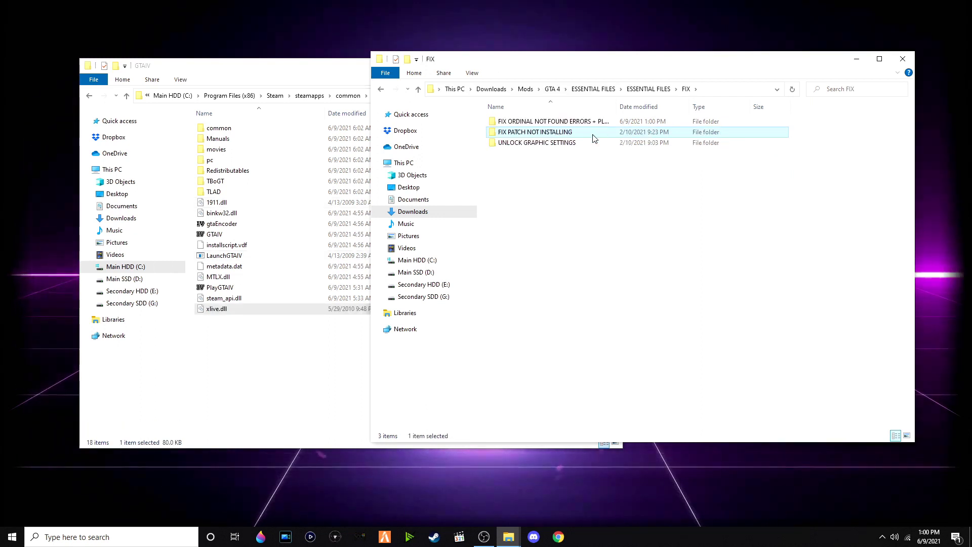
# Read through the Readme in the FIX PATCH NOT INSTALLING folder for the registry file instructions
pyautogui.doubleClick(593, 134)
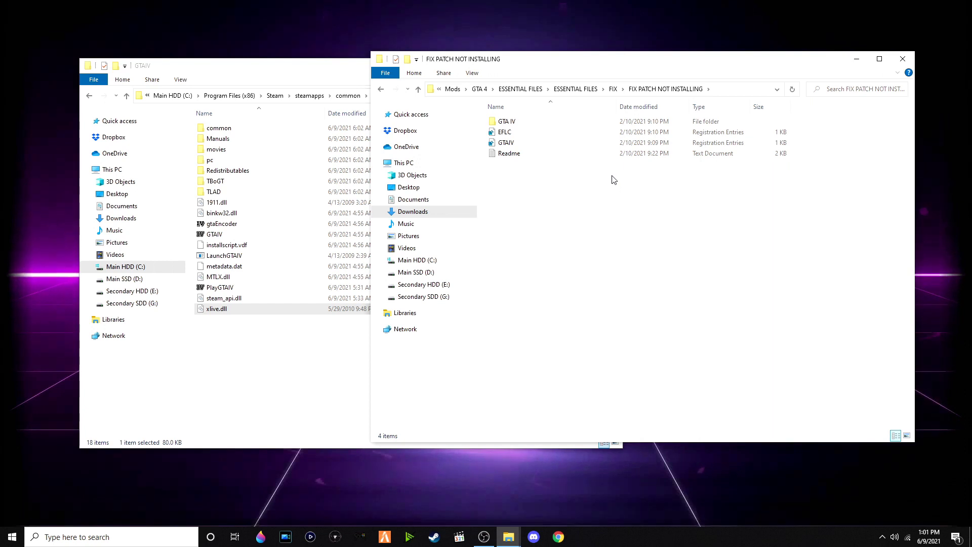
pyautogui.doubleClick(568, 155)
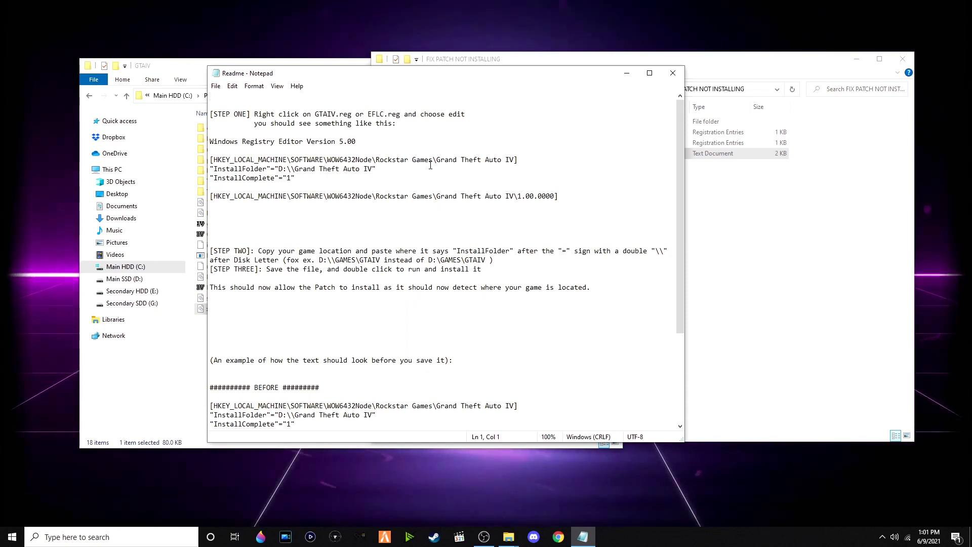
pyautogui.click(412, 197)
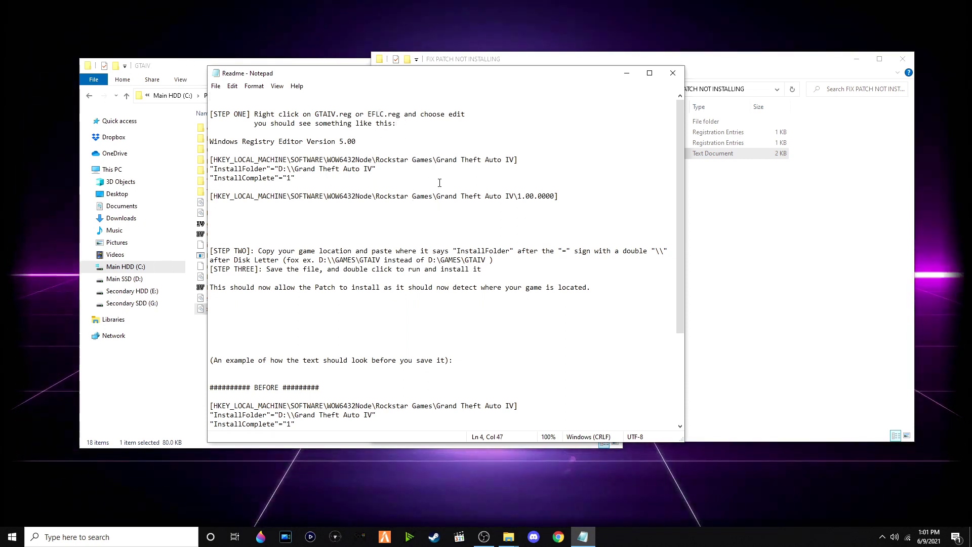
pyautogui.click(402, 171)
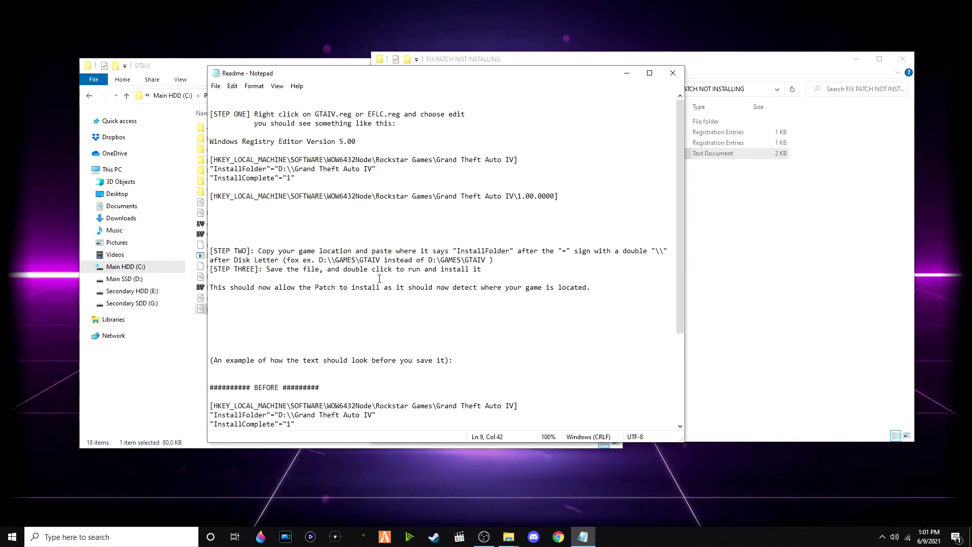
pyautogui.scroll(-2, 457, 253)
pyautogui.scroll(-2, 457, 253)
pyautogui.scroll(-1, 420, 274)
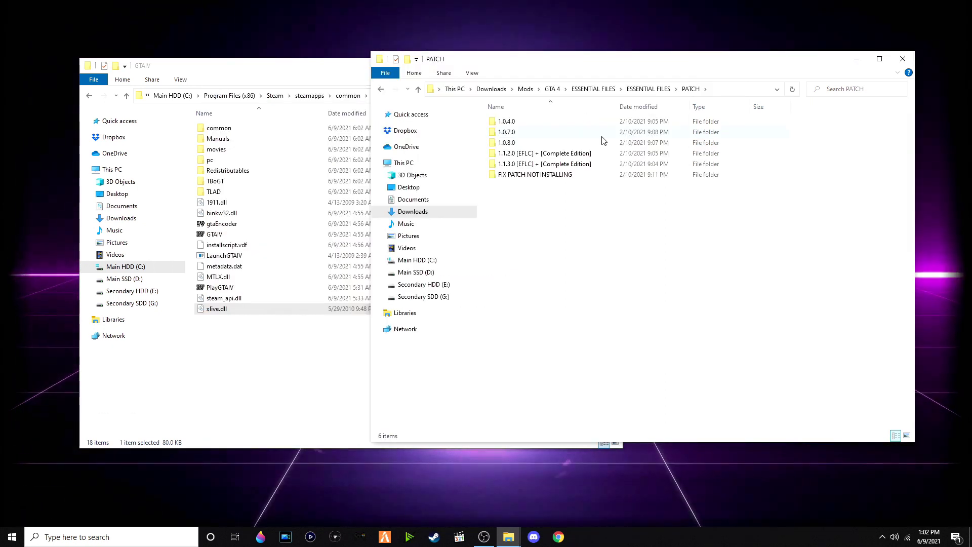
# Open the 1.0.7.0 patch folder inside PATCH
pyautogui.moveTo(602, 139)
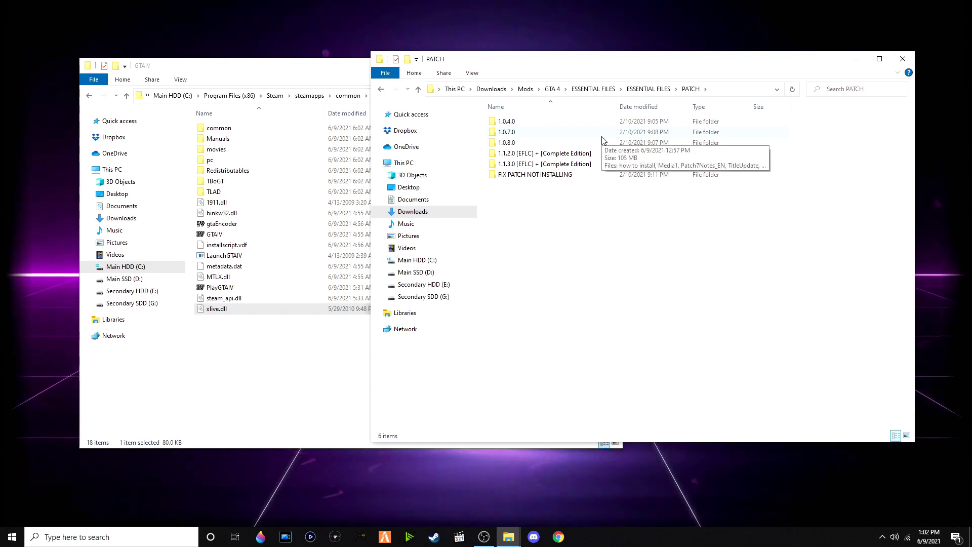
pyautogui.doubleClick(600, 132)
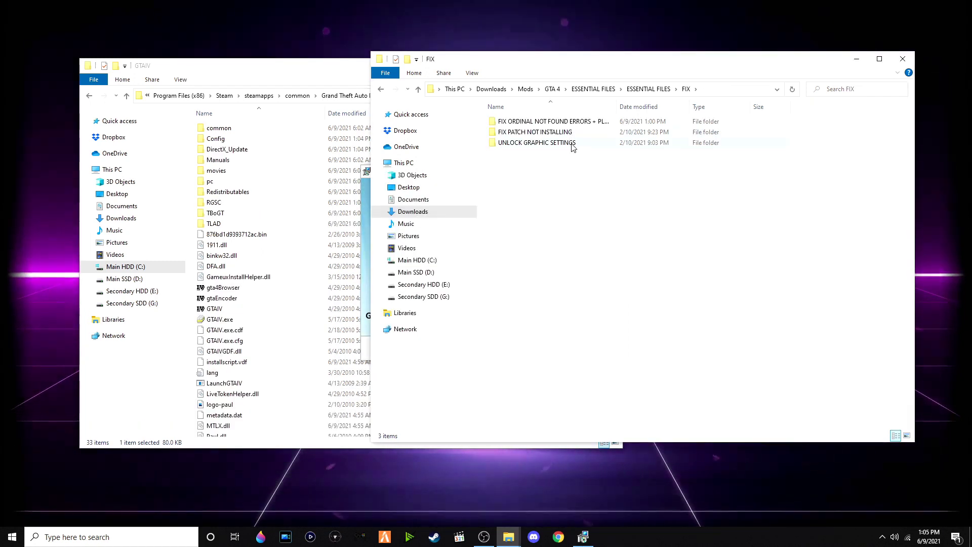
# Move the commandline text file from UNLOCK GRAPHIC SETTINGS > copy to game directory into the GTAIV game folder
pyautogui.doubleClick(567, 143)
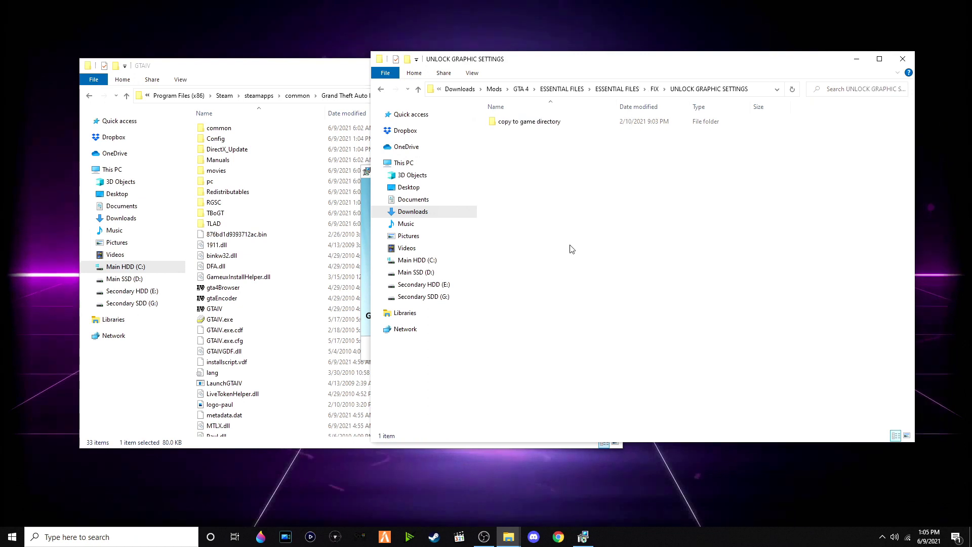
pyautogui.doubleClick(569, 123)
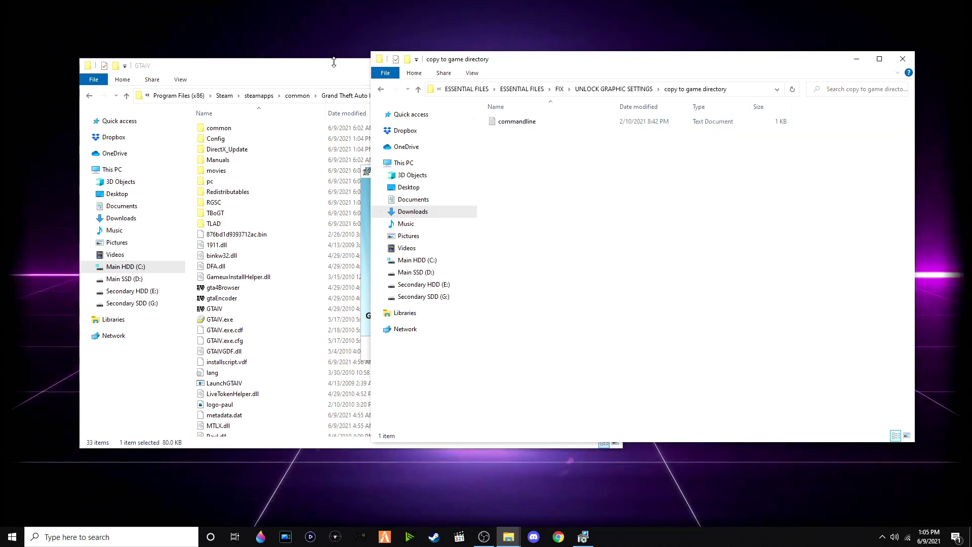
pyautogui.moveTo(364, 59); pyautogui.dragTo(364, 62)
pyautogui.moveTo(653, 126); pyautogui.dragTo(691, 139)
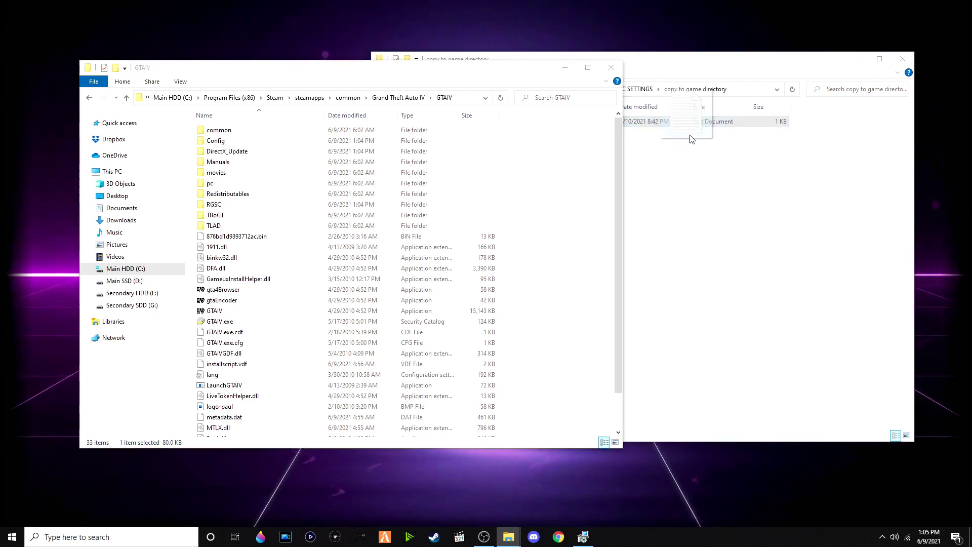
pyautogui.moveTo(706, 280); pyautogui.dragTo(568, 274)
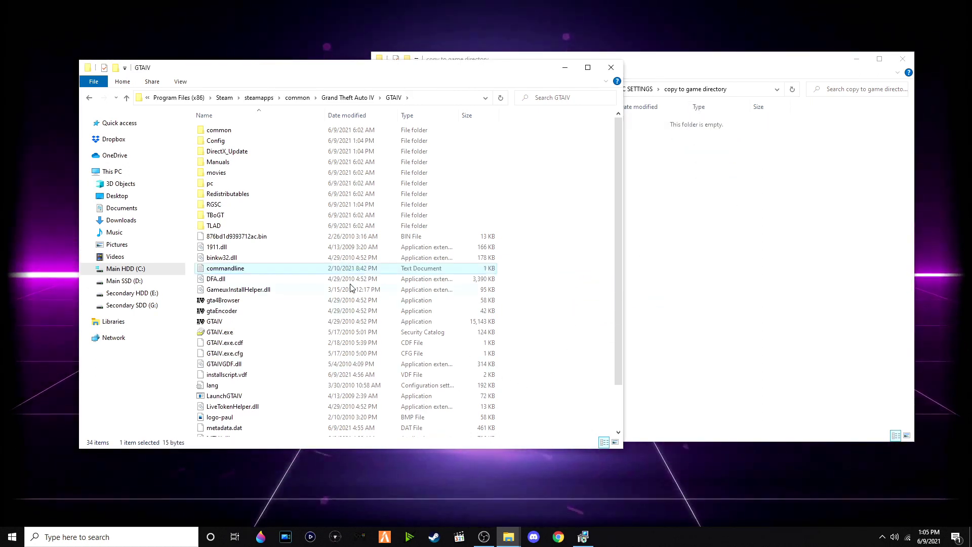
# Check the contents of the commandline text file in the GTAIV game folder and close it
pyautogui.doubleClick(310, 268)
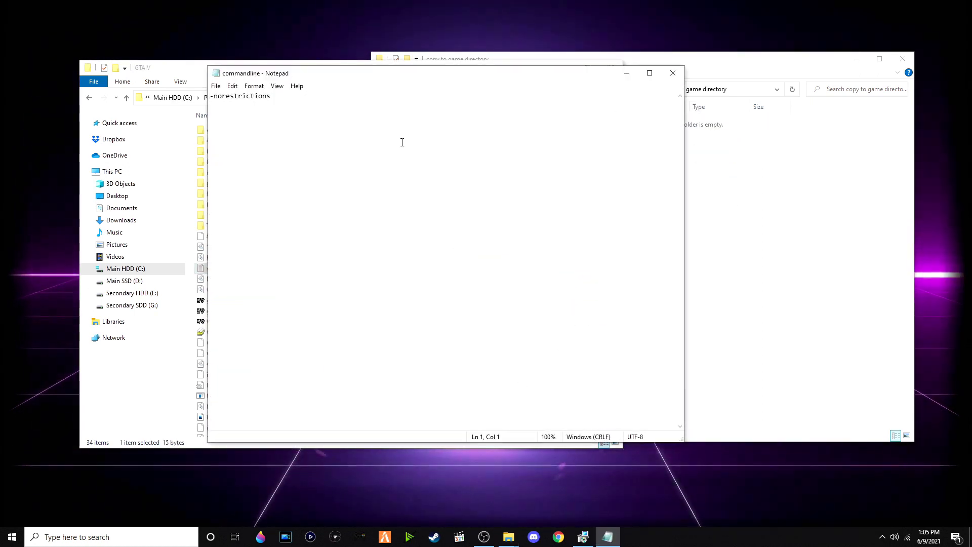
pyautogui.click(673, 71)
pyautogui.click(555, 171)
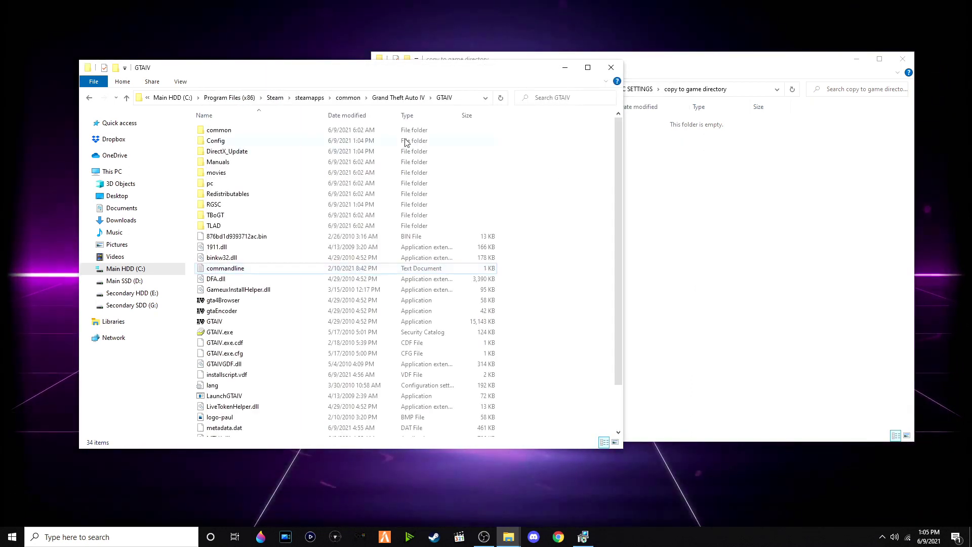
# Shift the GTAIV window aside and return the mod files window to the GTA 4 folder under Downloads > Mods
pyautogui.moveTo(462, 78); pyautogui.dragTo(447, 66)
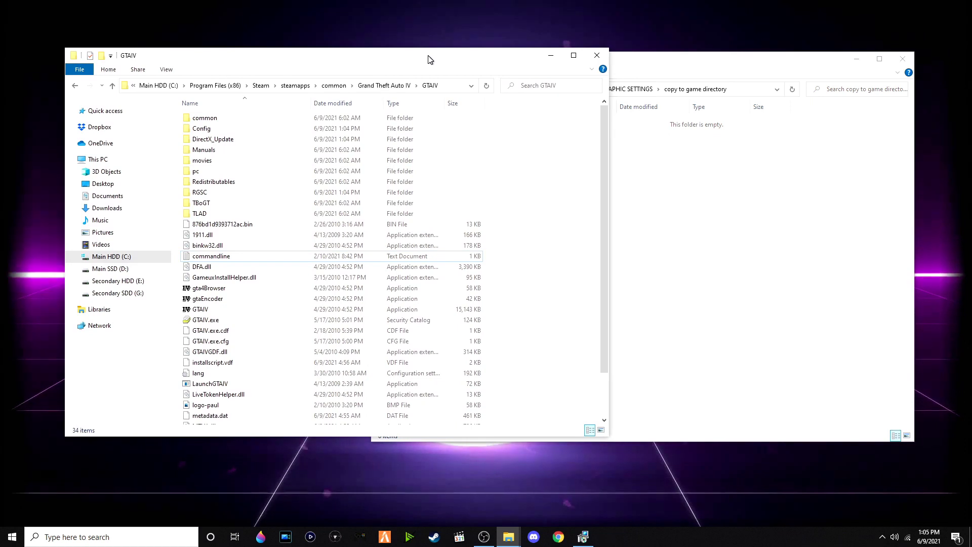
pyautogui.click(691, 171)
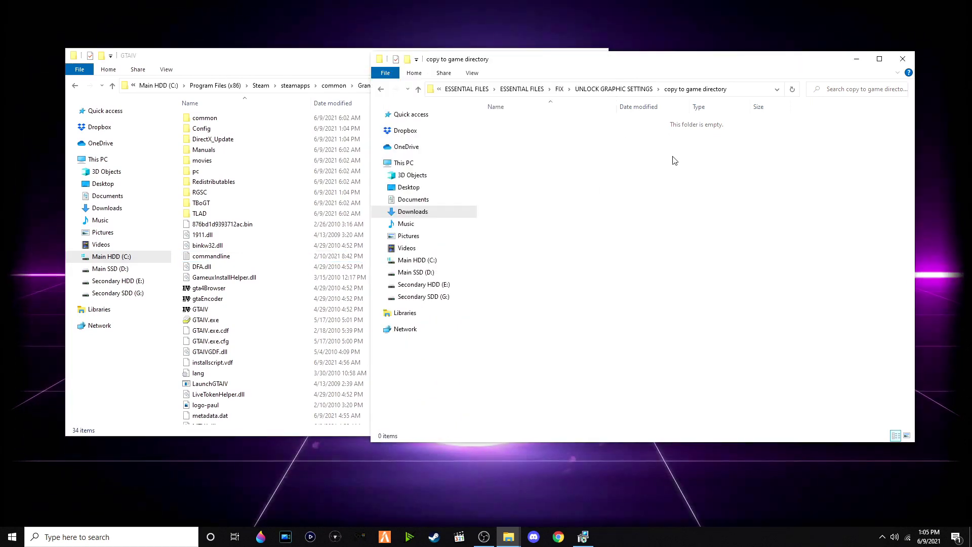
pyautogui.click(540, 91)
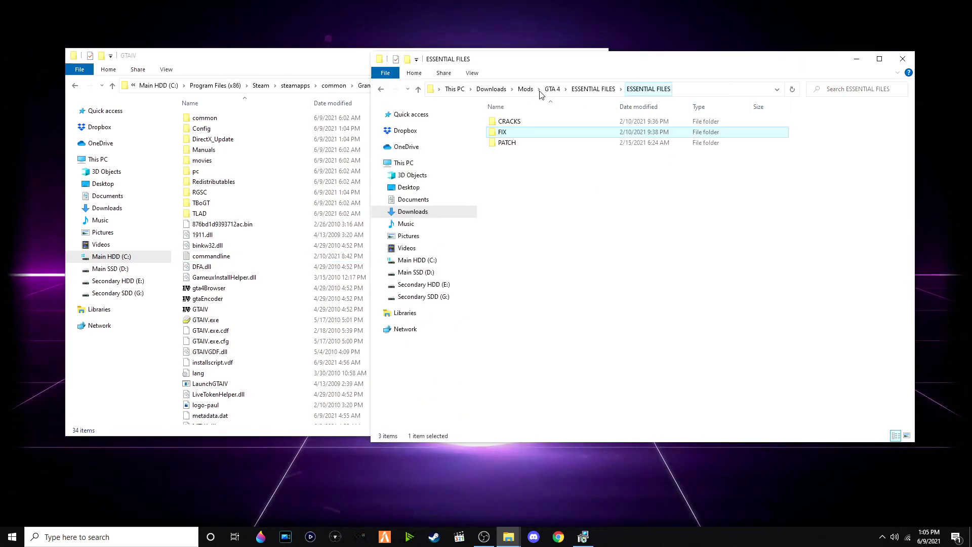
pyautogui.click(589, 90)
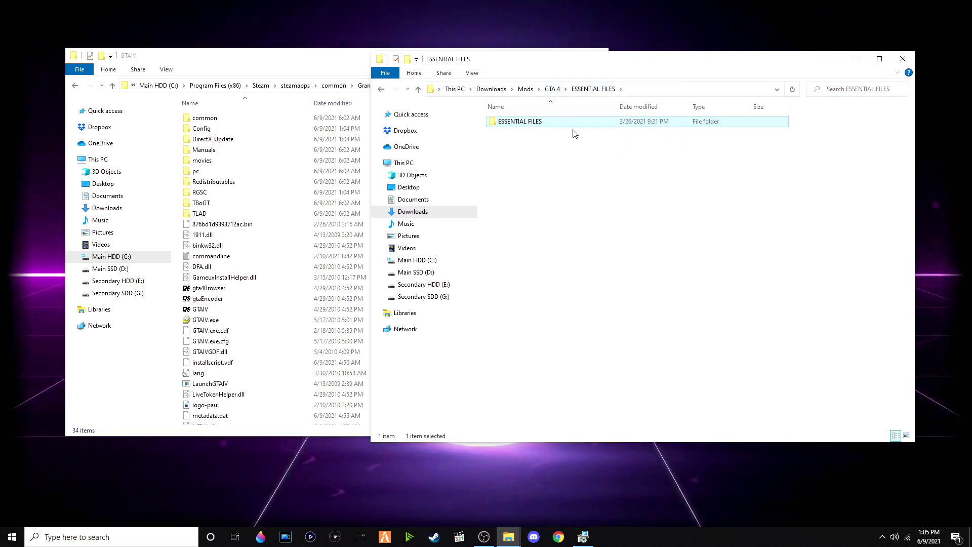
pyautogui.hotkey('alt', 'Up')
pyautogui.click(544, 218)
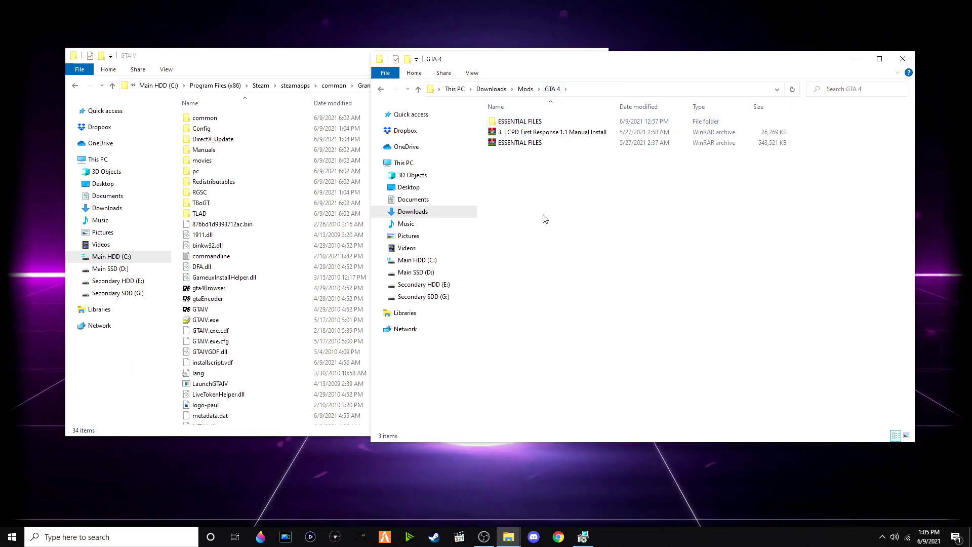
# Minimize the GTA 4 mod files window and bring up the Grand Theft Auto IV Setup wizard
pyautogui.click(859, 59)
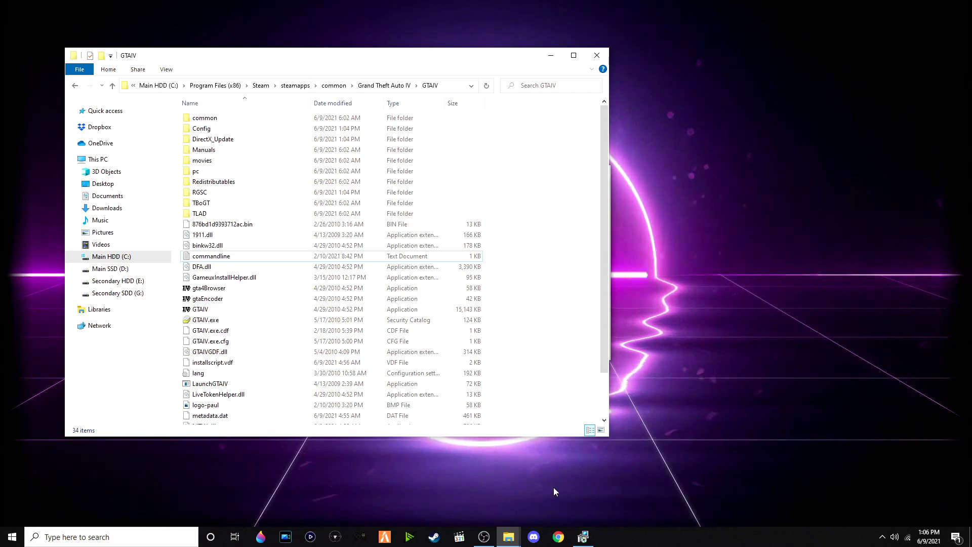
pyautogui.click(583, 536)
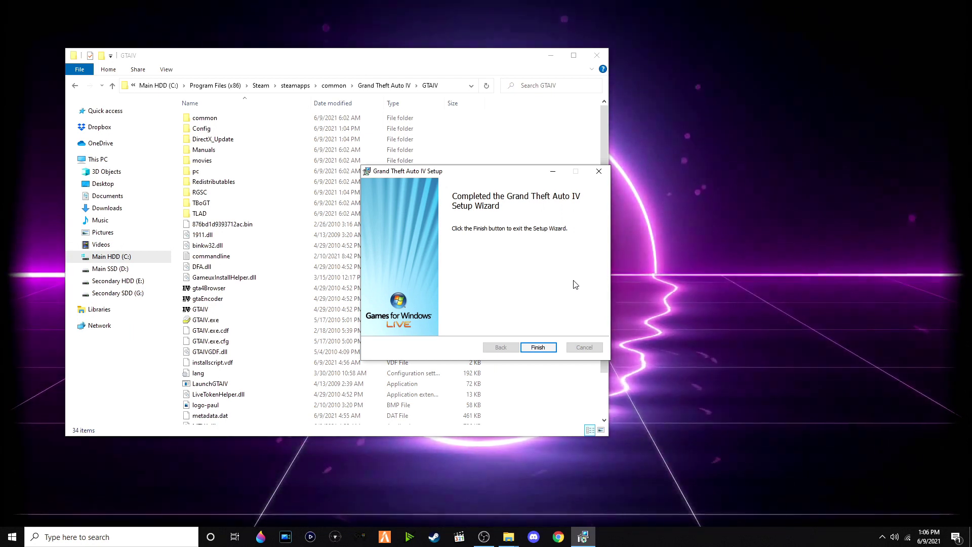
pyautogui.click(694, 162)
pyautogui.rightClick(693, 161)
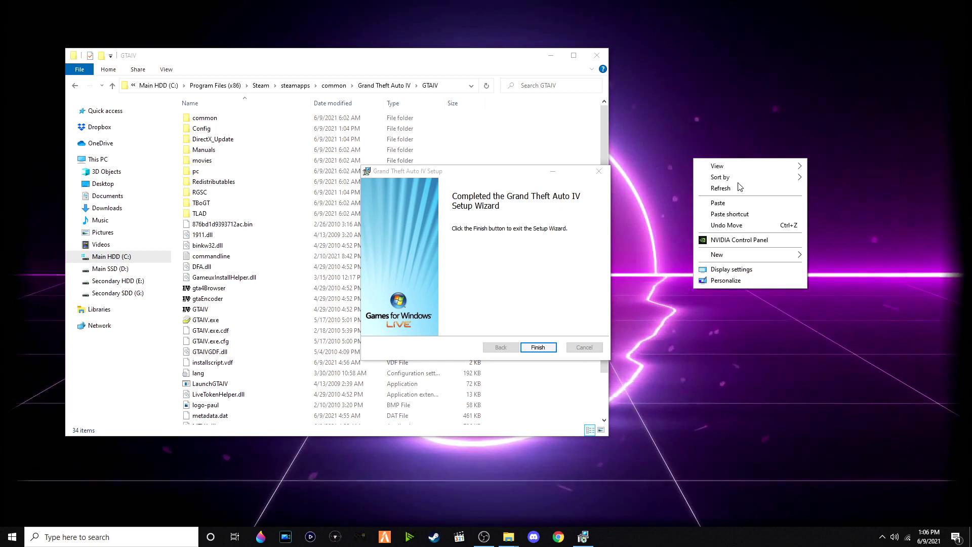
pyautogui.click(745, 189)
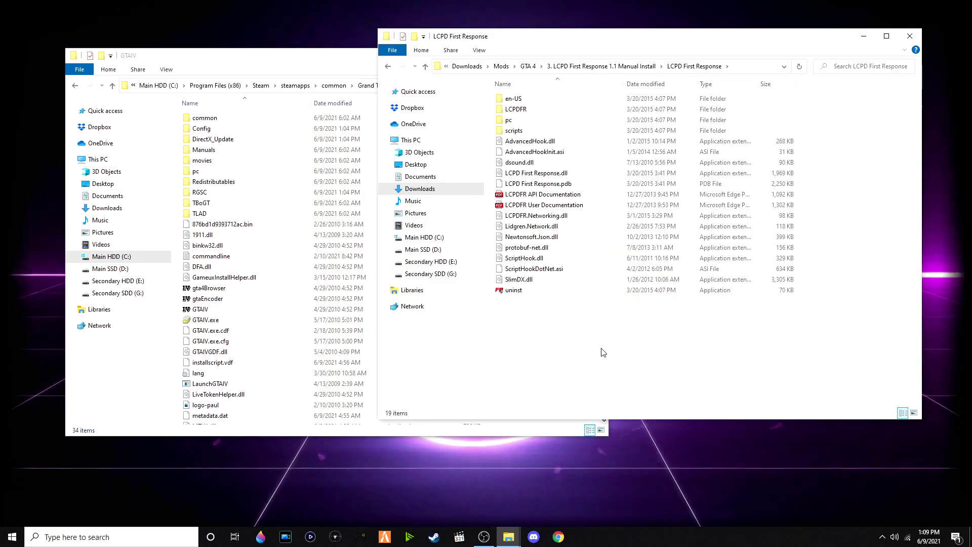
# Copy all files and folders from the LCPD First Response manual install folder into the GTAIV game folder
pyautogui.moveTo(602, 400); pyautogui.dragTo(501, 93)
pyautogui.rightClick(647, 188)
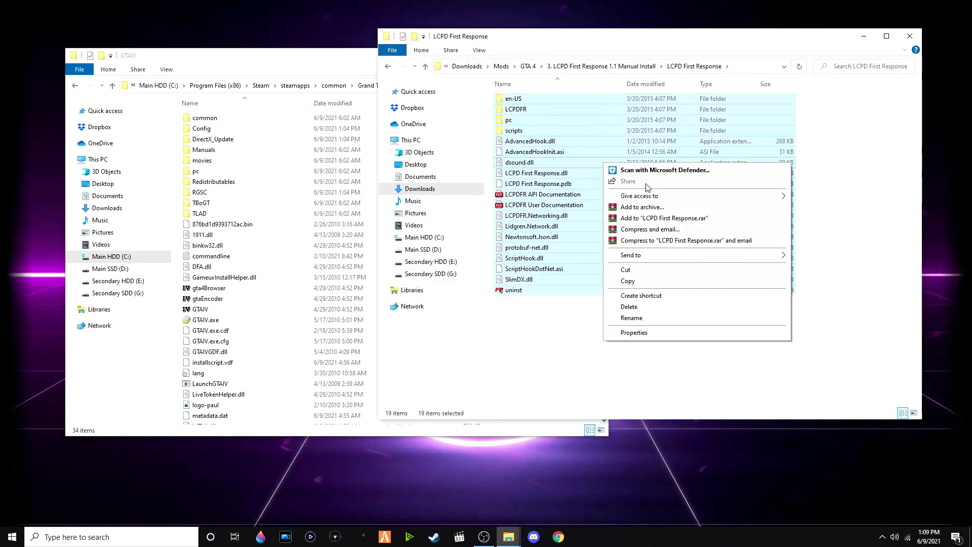
pyautogui.click(642, 283)
pyautogui.click(249, 68)
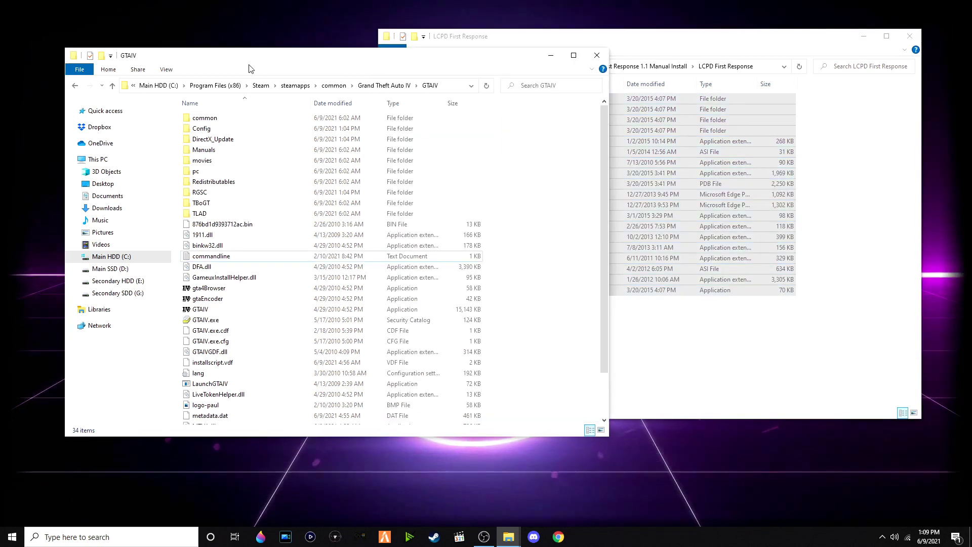
pyautogui.rightClick(509, 180)
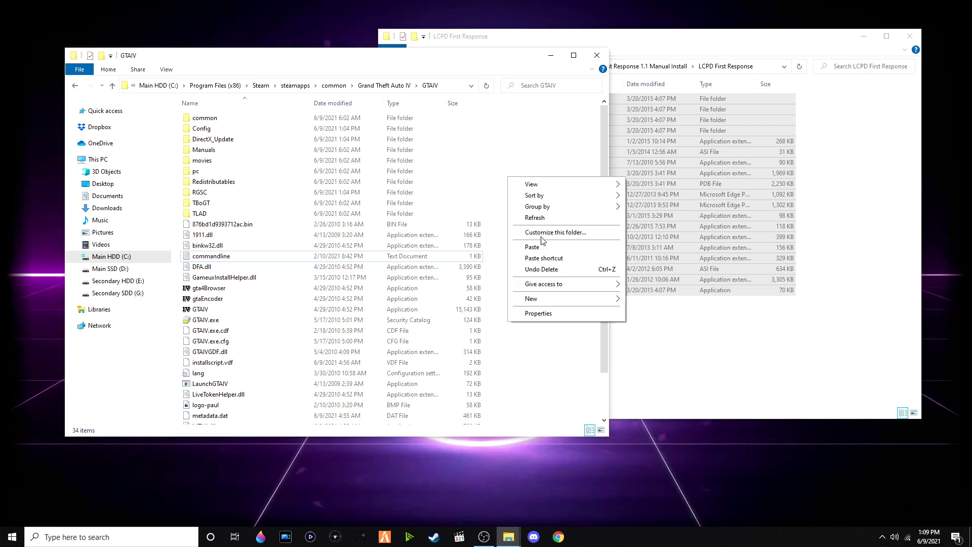
pyautogui.click(532, 247)
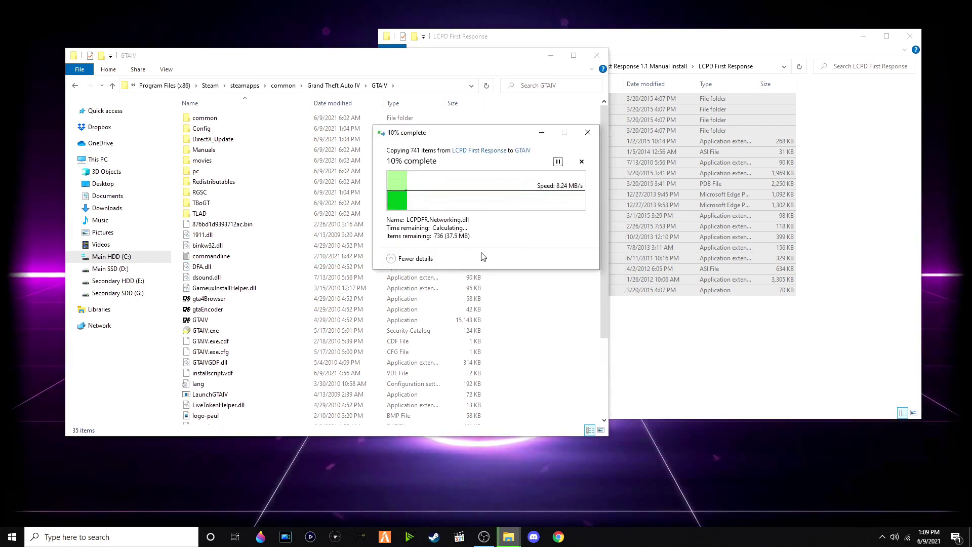
# Delete dsound.dll from the GTAIV game folder
pyautogui.scroll(-2, 261, 219)
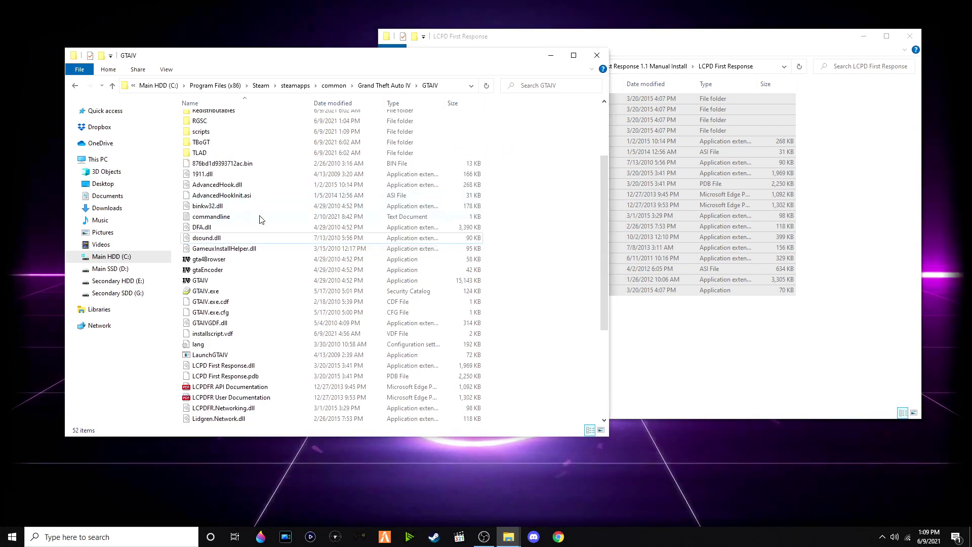
pyautogui.rightClick(267, 240)
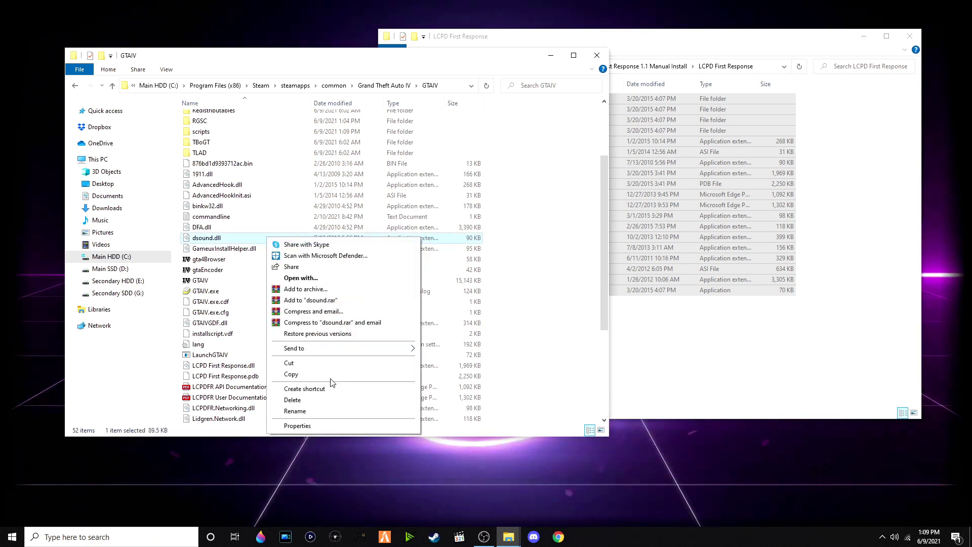
pyautogui.click(341, 400)
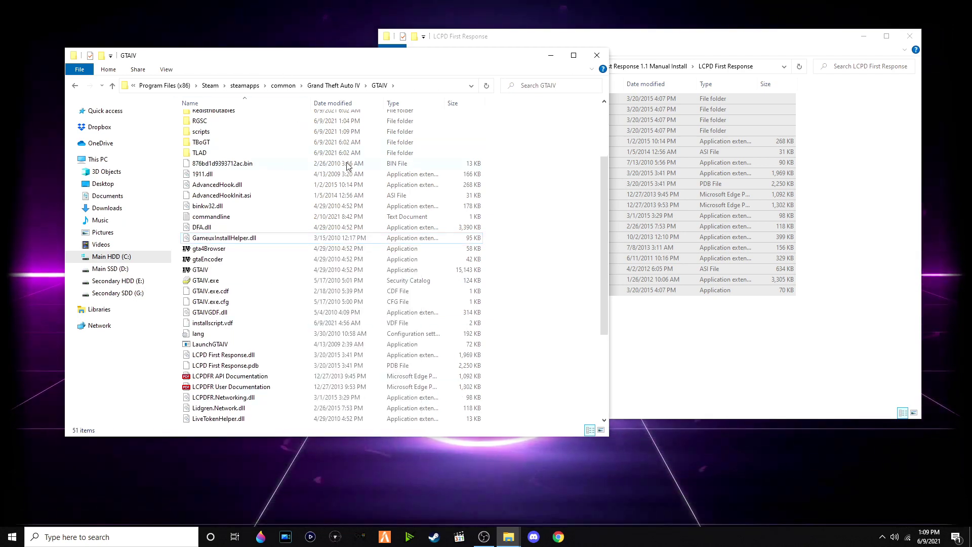
pyautogui.scroll(-5, 345, 183)
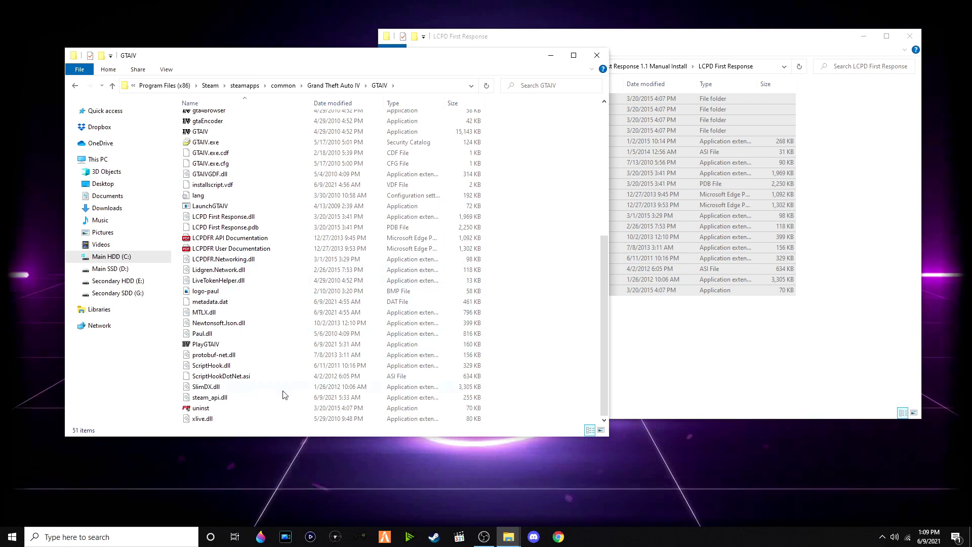
pyautogui.scroll(5, 263, 193)
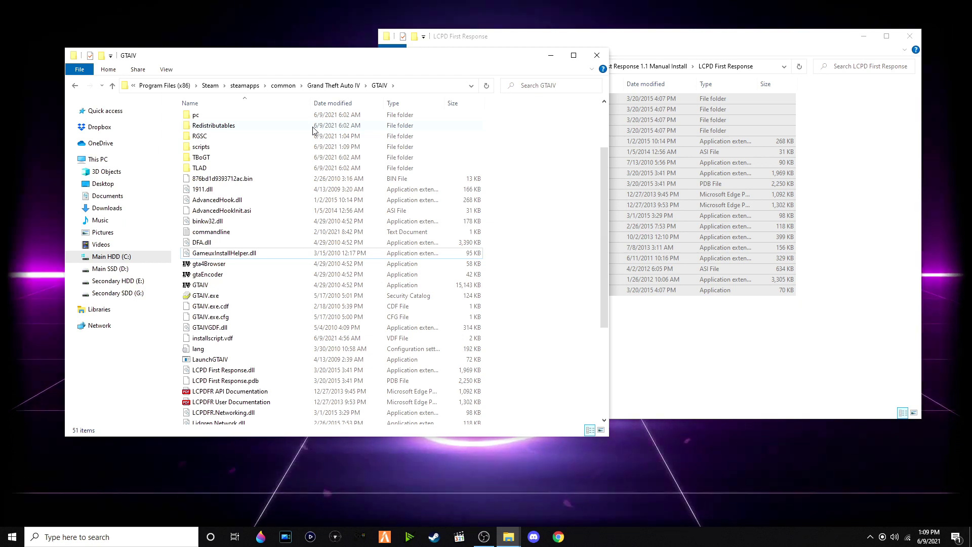
pyautogui.scroll(2, 306, 147)
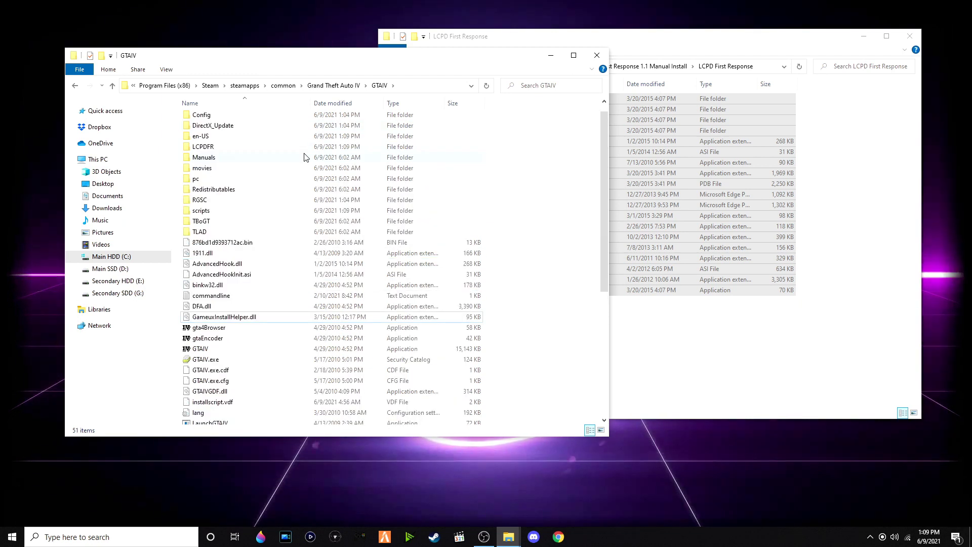